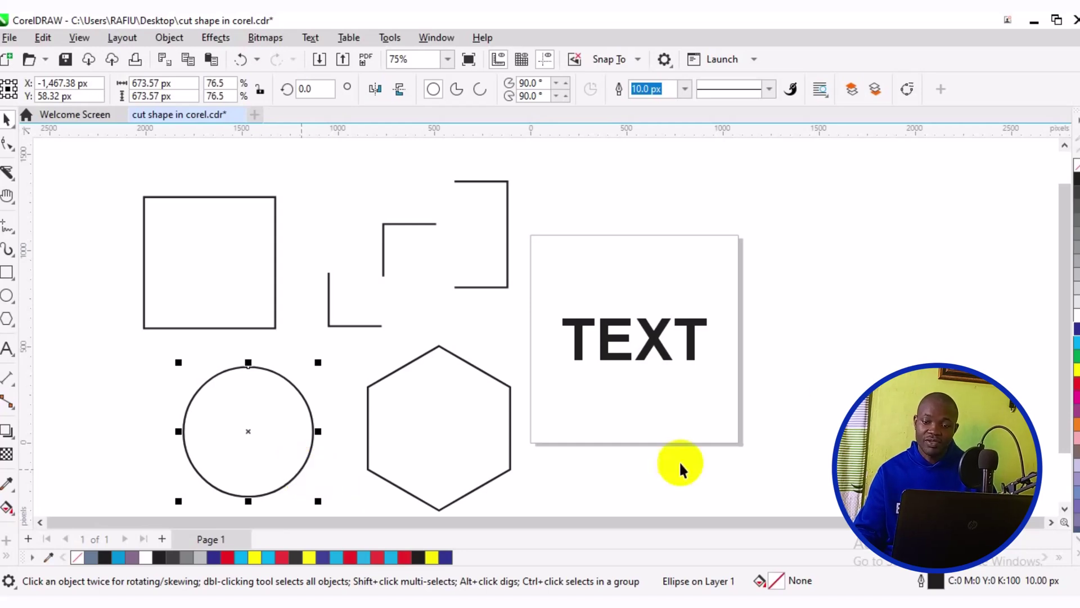
Give the selected circle a blue outline 20 px wide
{"action": "right_click", "coordinate": [1077, 337]}
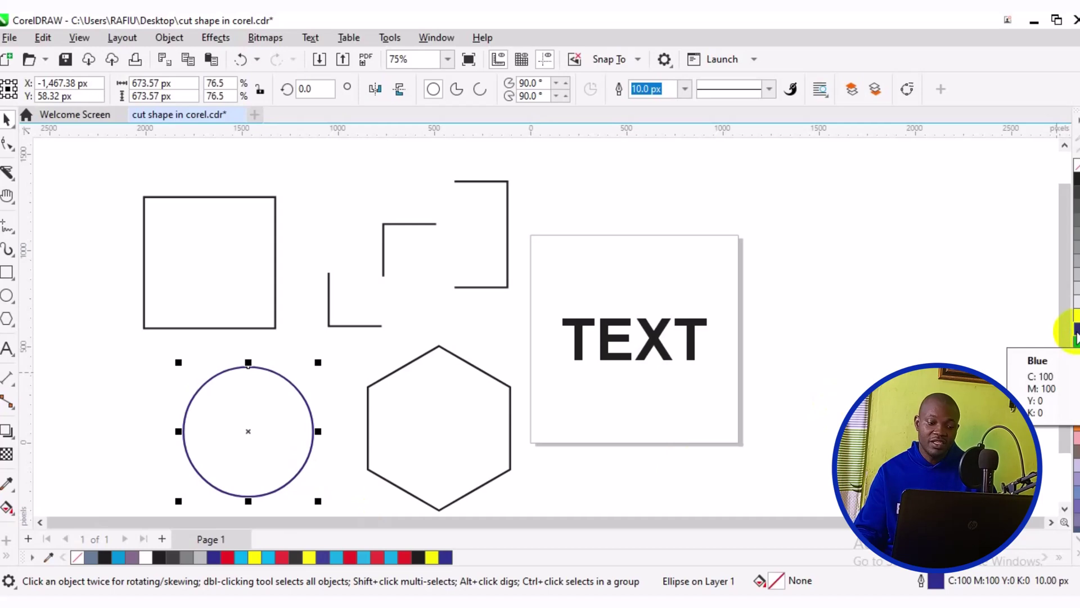
{"action": "left_click", "coordinate": [682, 95]}
{"action": "left_click", "coordinate": [673, 220]}
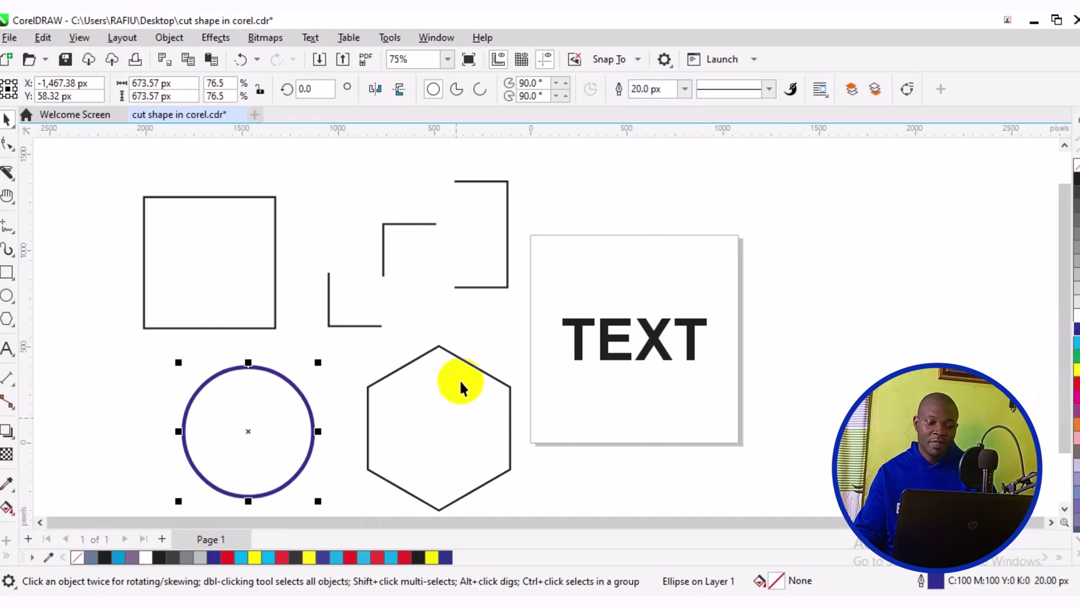
Give the hexagon a red outline 20 px wide
{"action": "left_click", "coordinate": [478, 369]}
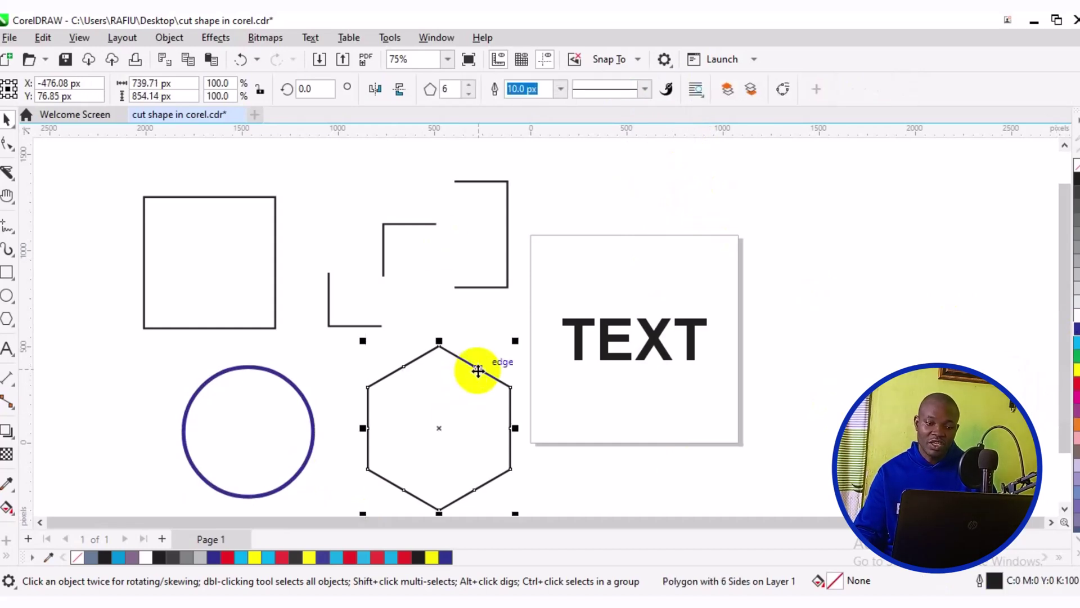
{"action": "left_click", "coordinate": [560, 89]}
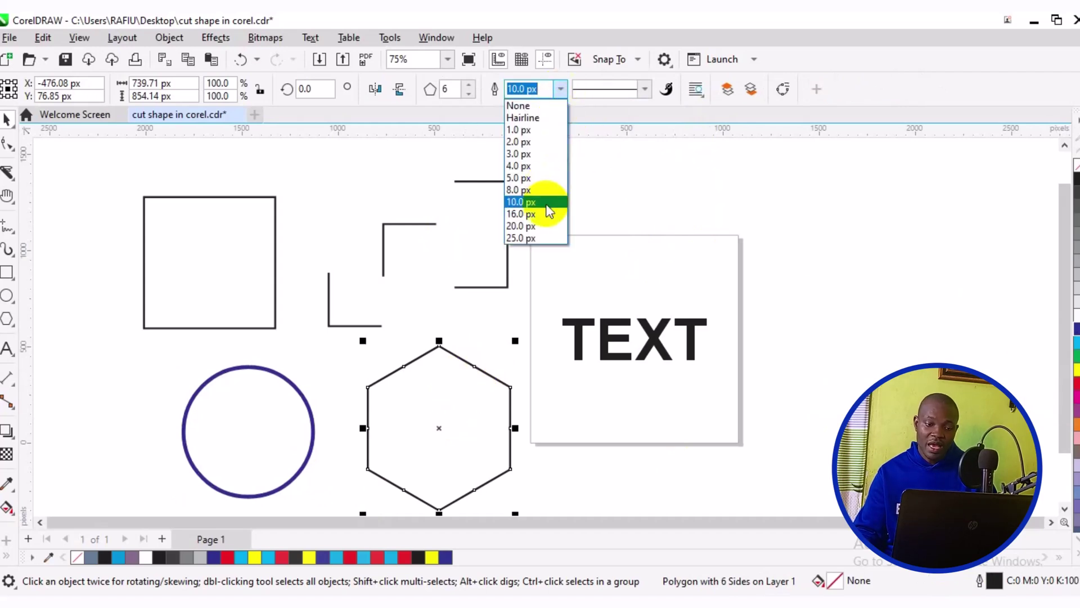
{"action": "left_click", "coordinate": [552, 227]}
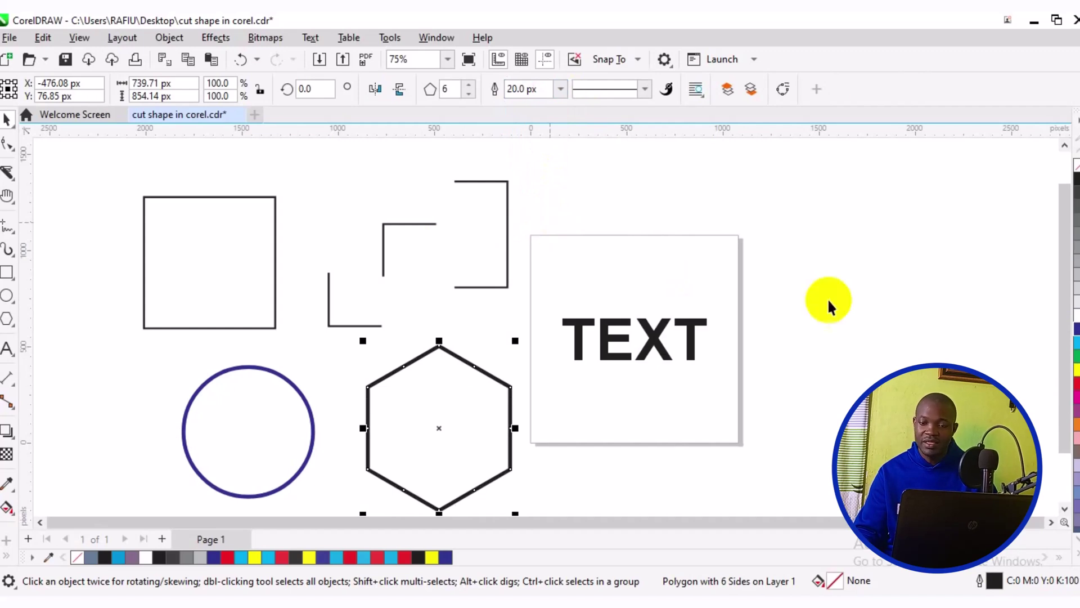
{"action": "right_click", "coordinate": [1074, 382]}
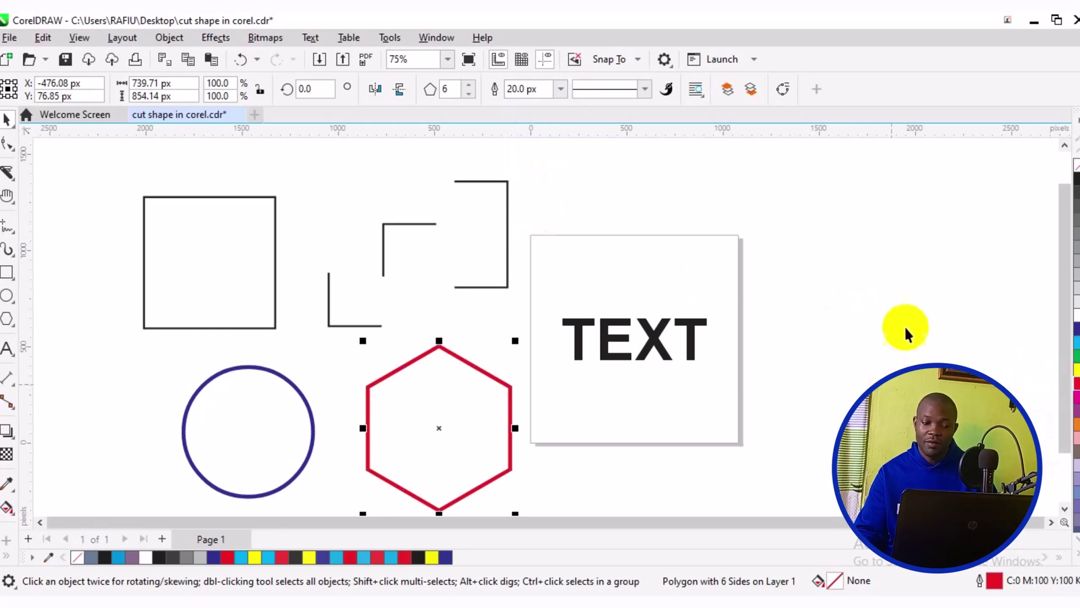
Give the three open bracket-shaped lines above the hexagon a cyan outline 25 px wide
{"action": "left_click_drag", "start_coordinate": [774, 159], "coordinate": [314, 345]}
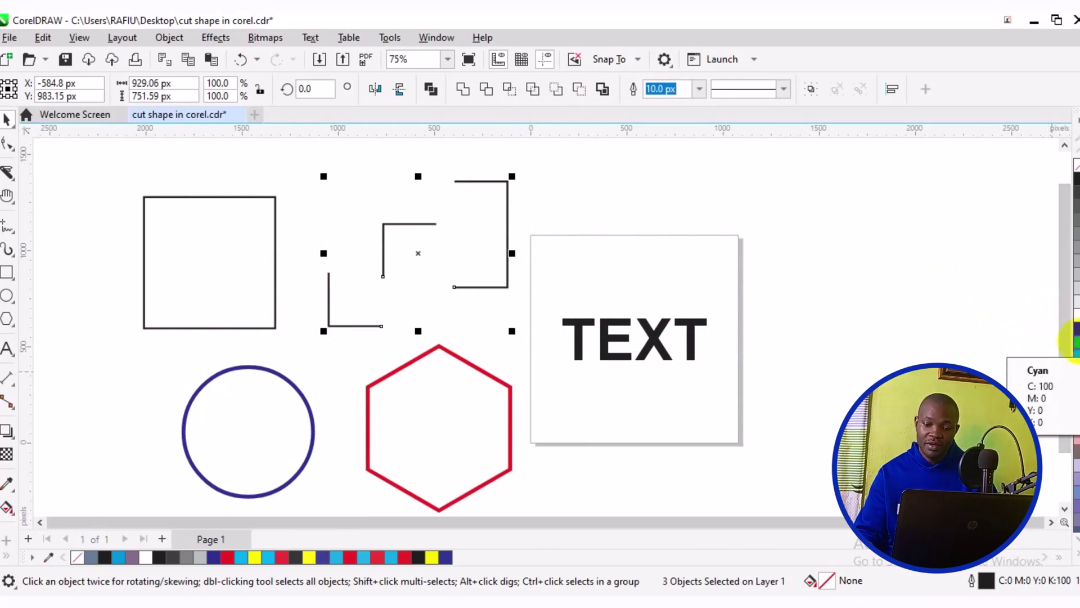
{"action": "right_click", "coordinate": [1074, 340]}
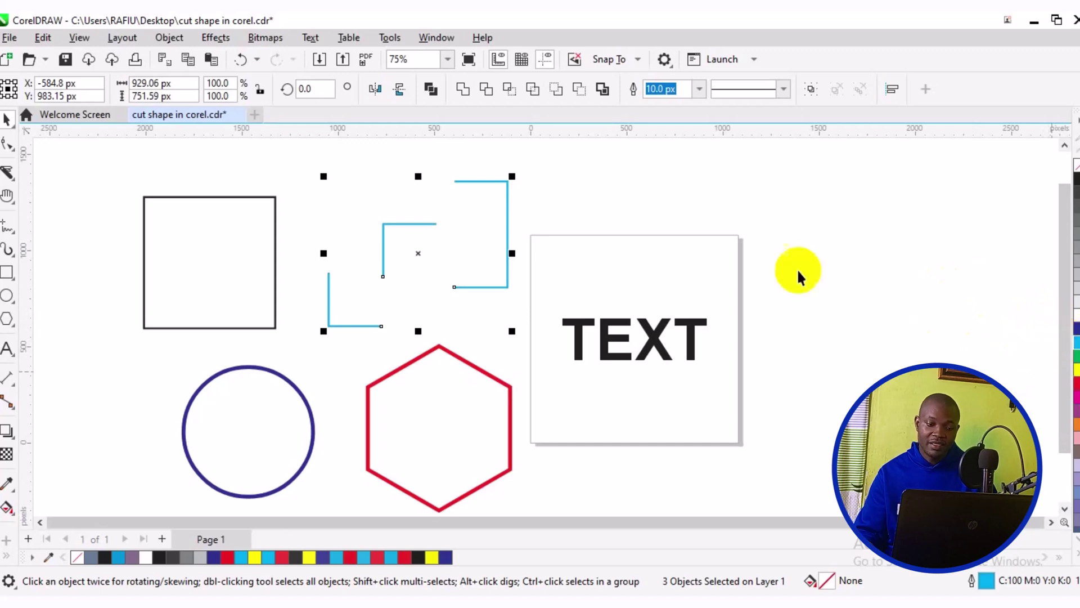
{"action": "left_click", "coordinate": [701, 91]}
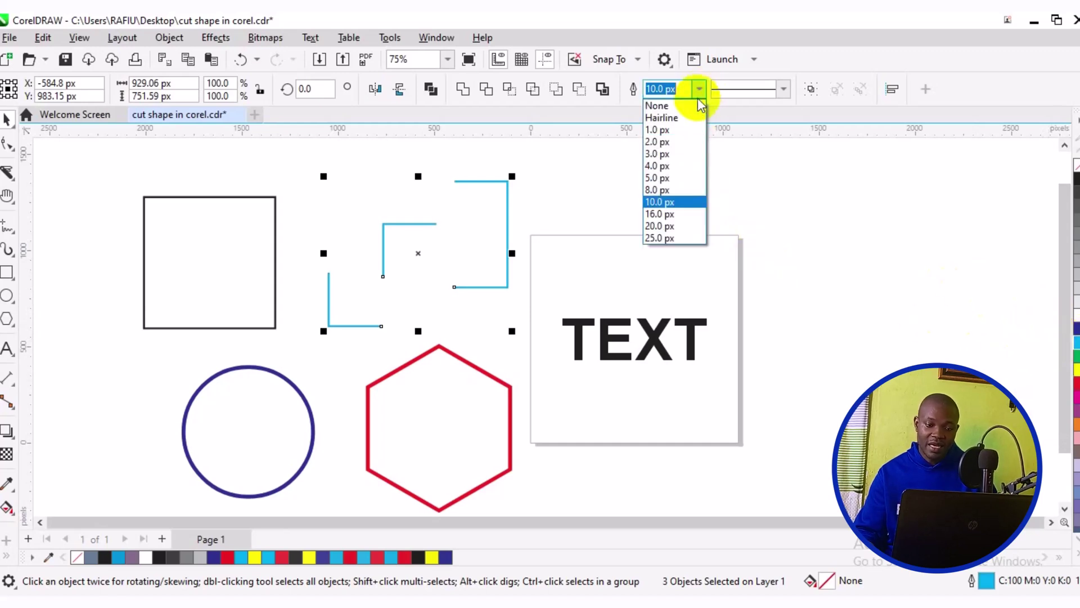
{"action": "left_click", "coordinate": [696, 235]}
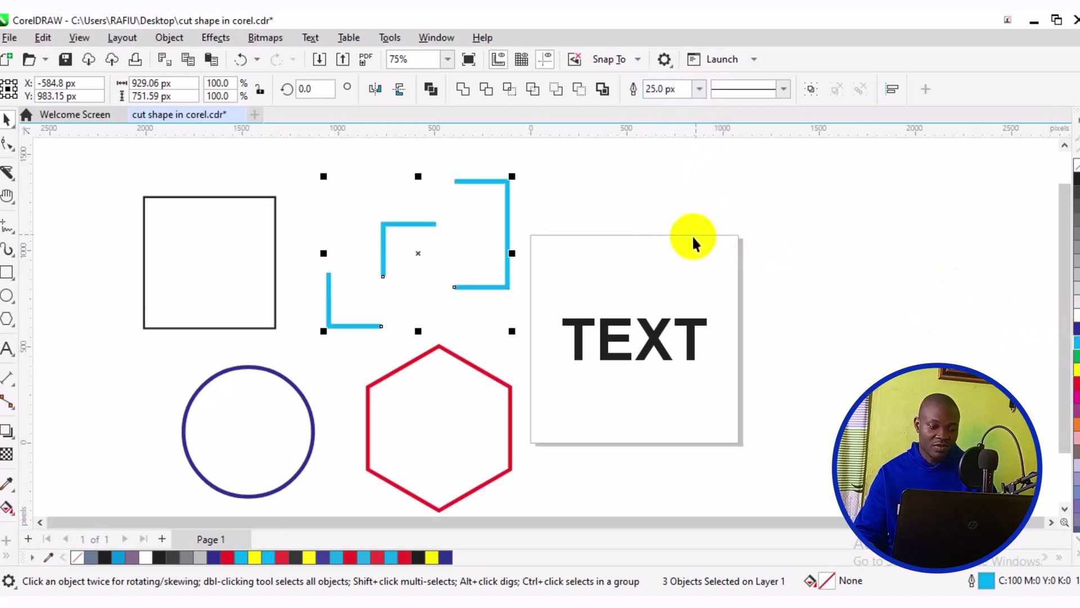
{"action": "left_click", "coordinate": [759, 212]}
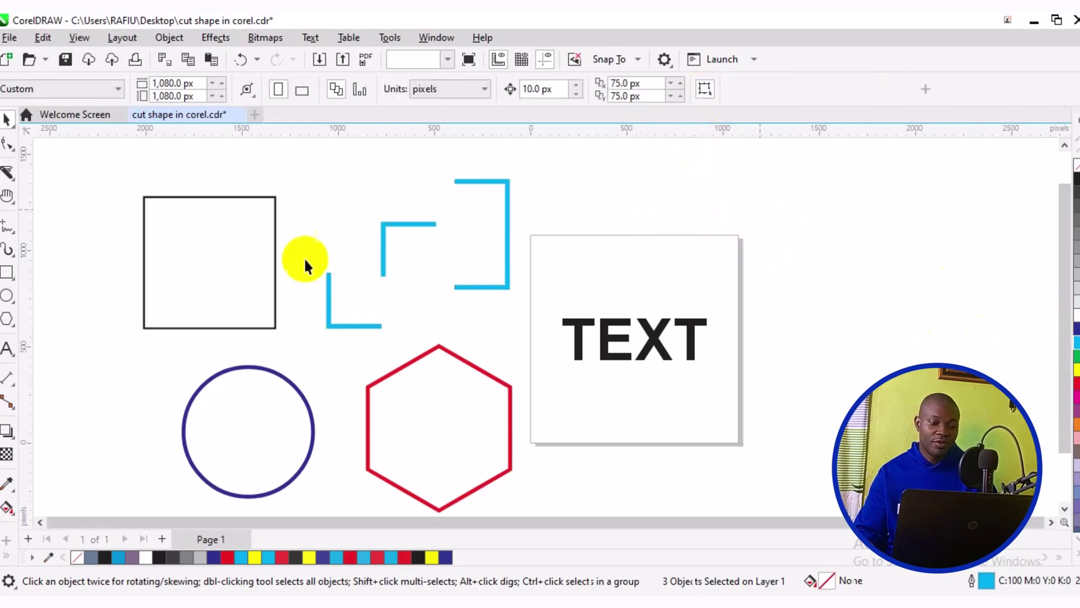
Give the square a 20 px wide outline in purple (C:20 M:80 Y:0 K:20)
{"action": "left_click", "coordinate": [277, 291]}
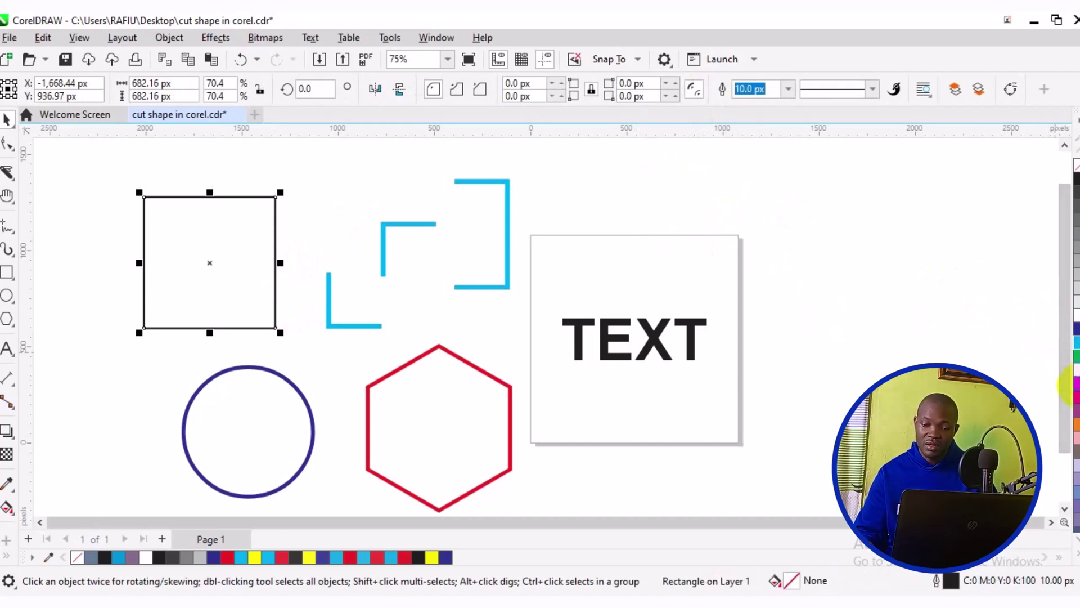
{"action": "right_click", "coordinate": [1075, 384]}
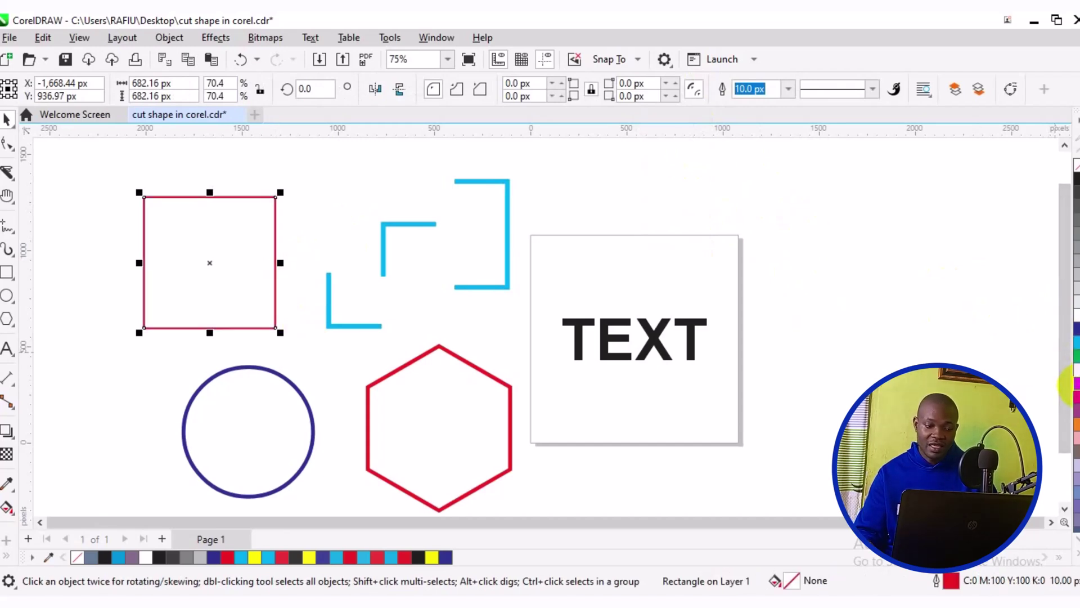
{"action": "left_click", "coordinate": [788, 90]}
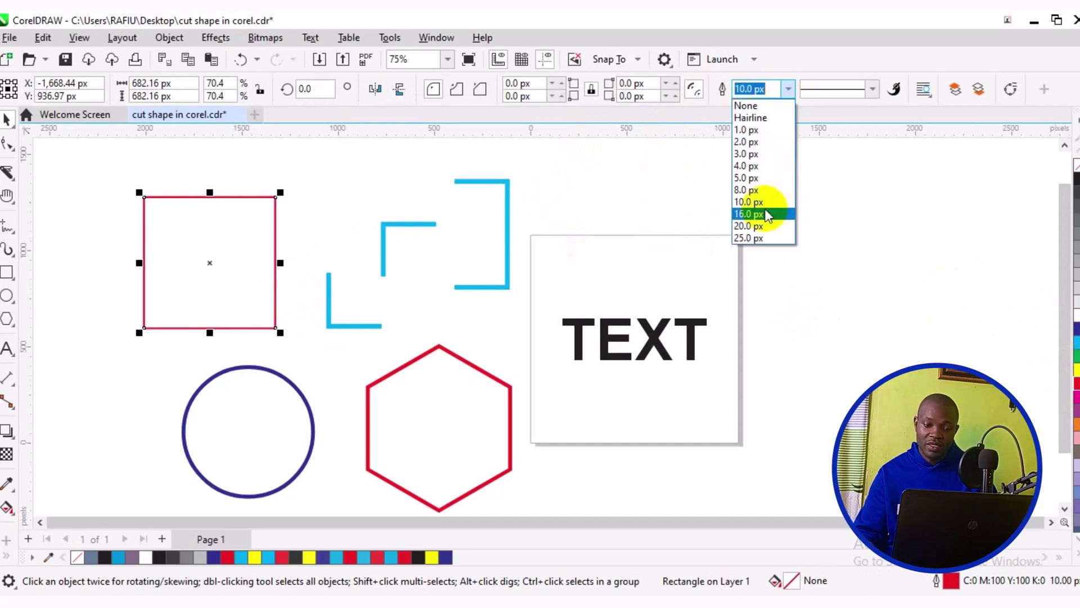
{"action": "left_click", "coordinate": [765, 225]}
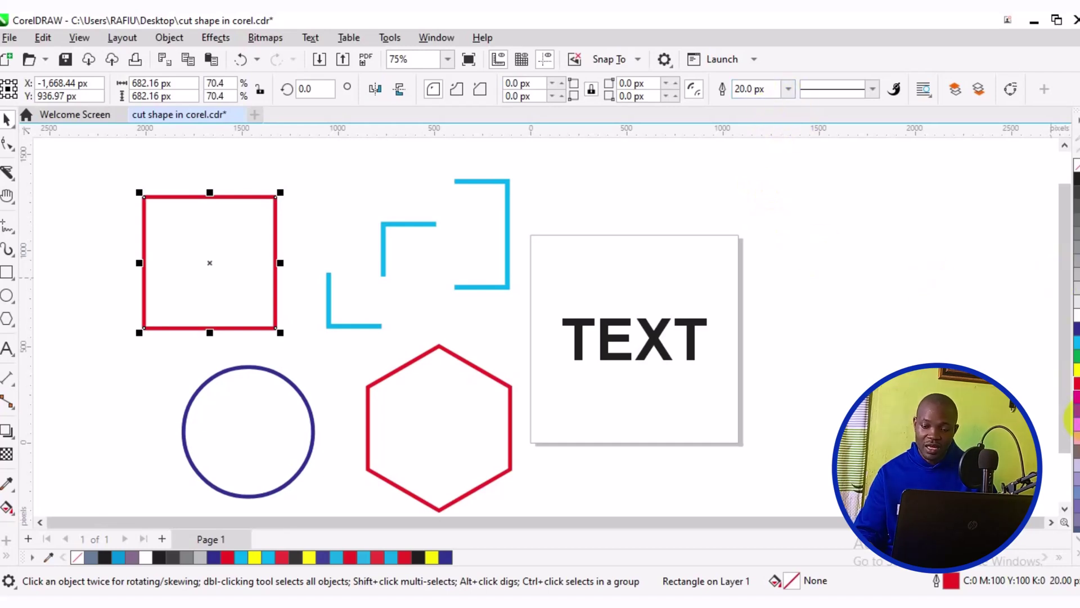
{"action": "right_click", "coordinate": [1075, 409]}
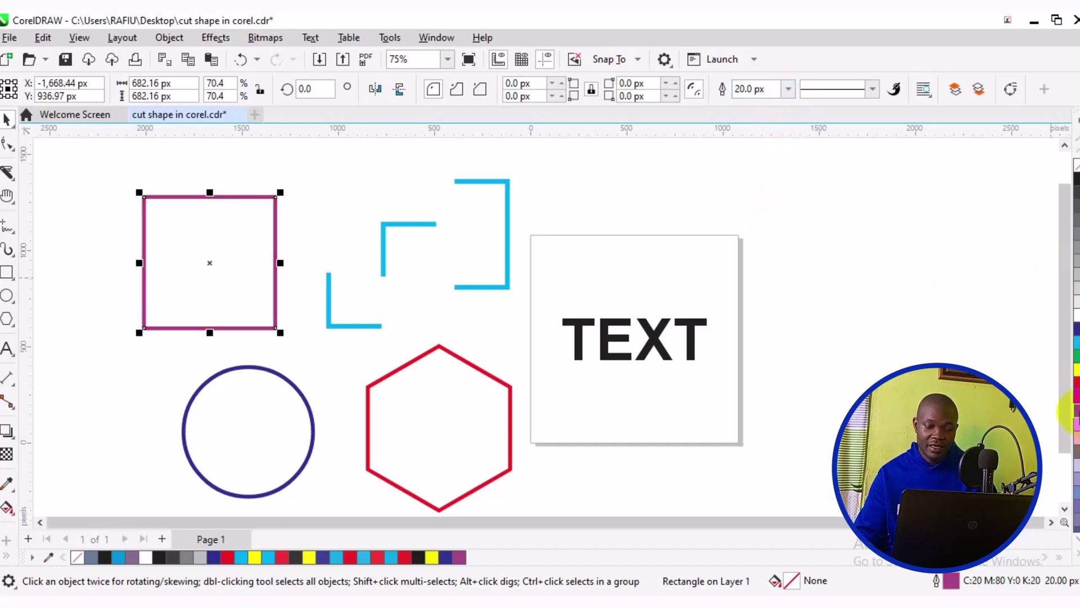
{"action": "left_click", "coordinate": [904, 325]}
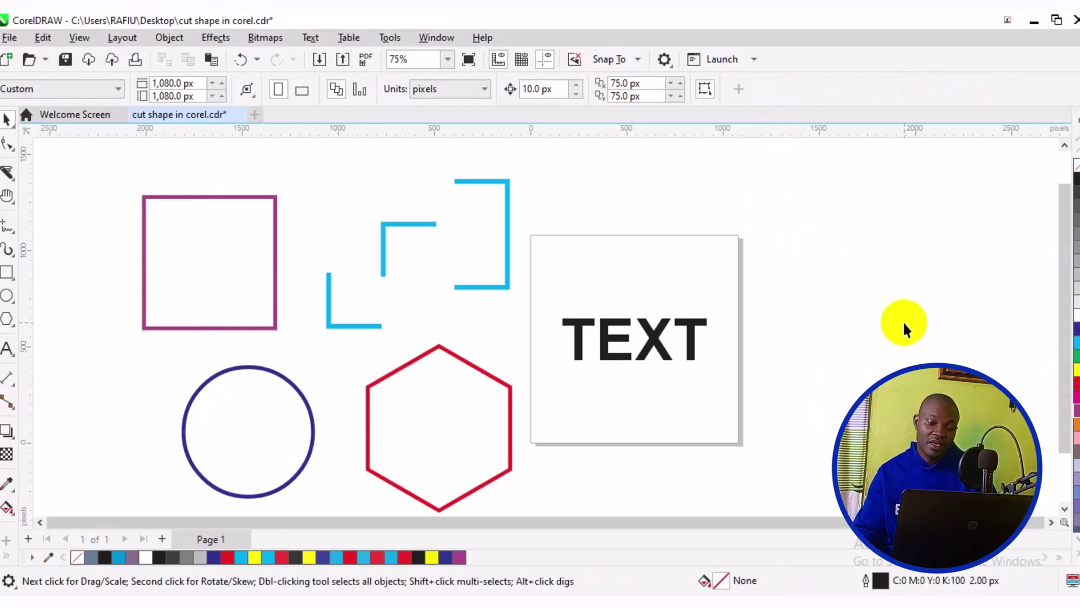
Fill the word TEXT on the page with white and give it a black outline
{"action": "left_click", "coordinate": [606, 356]}
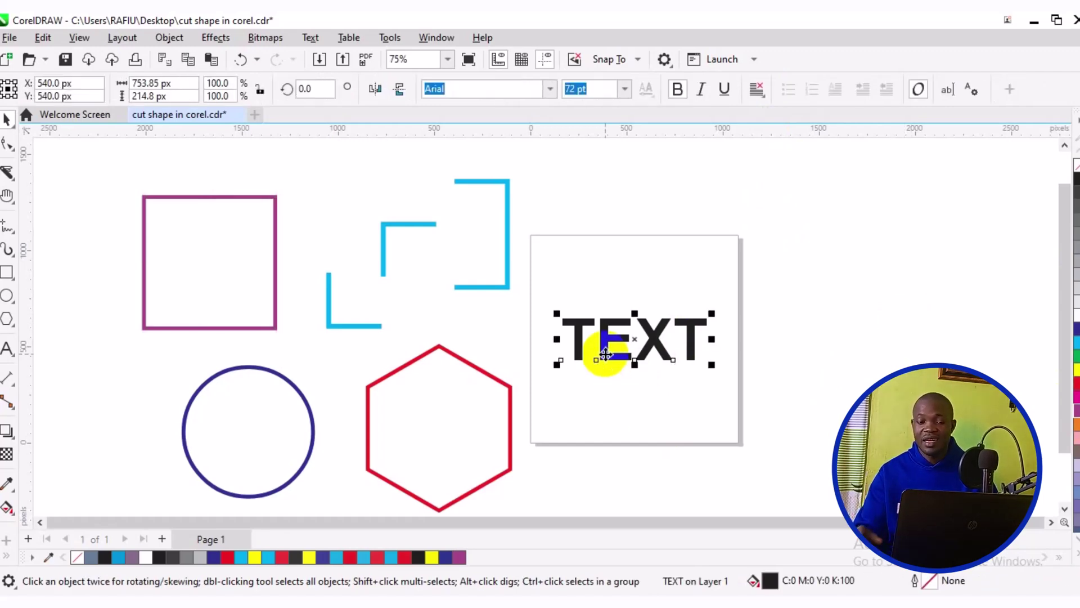
{"action": "left_click", "coordinate": [1073, 312]}
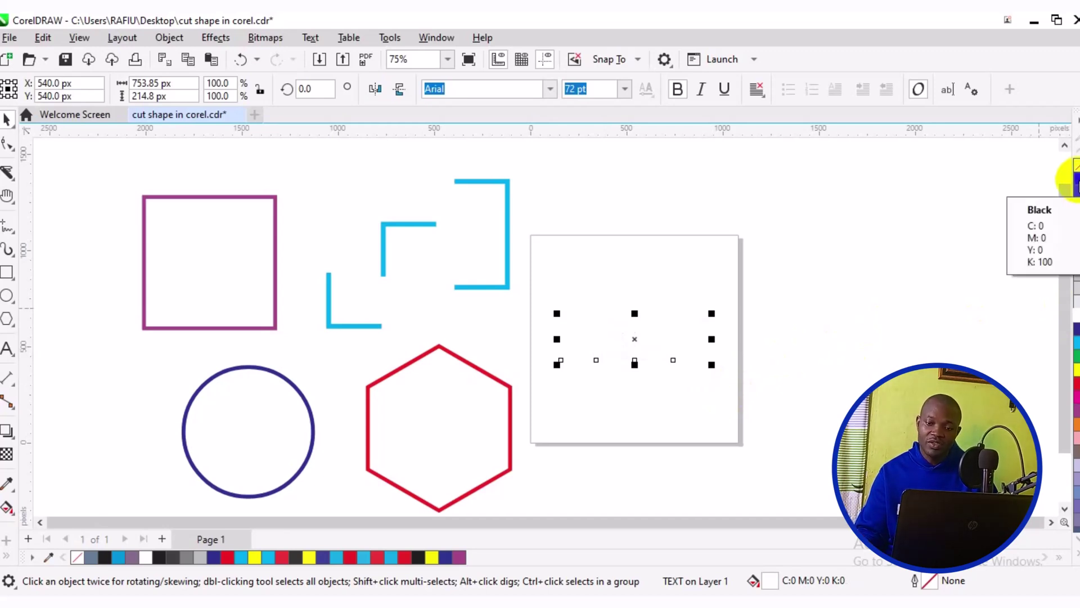
{"action": "right_click", "coordinate": [1073, 175]}
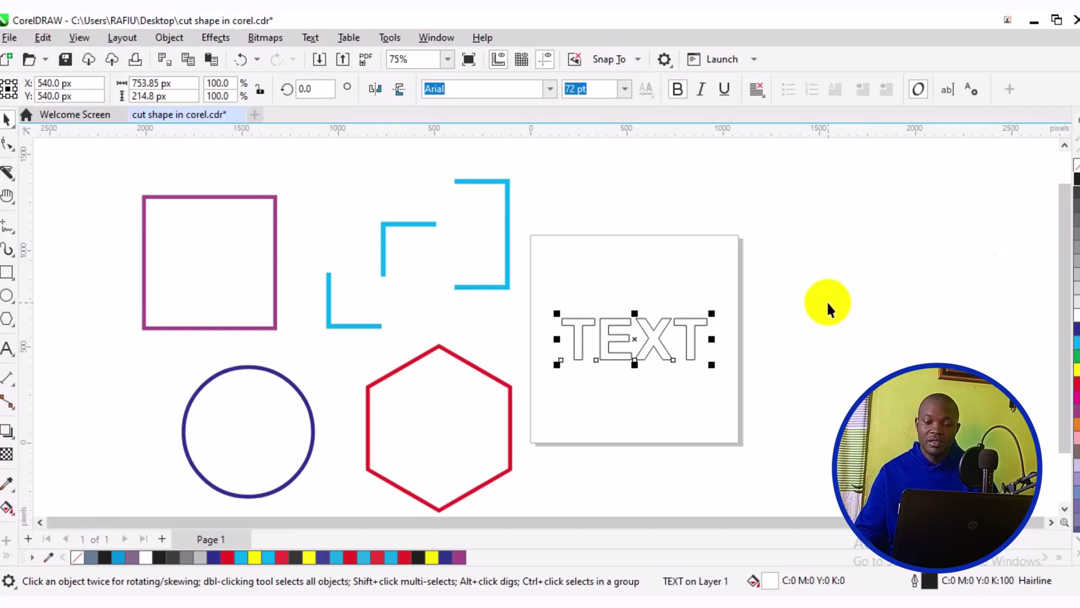
Enlarge the word TEXT to 100 pt and centre it on the page
{"action": "left_click", "coordinate": [625, 88]}
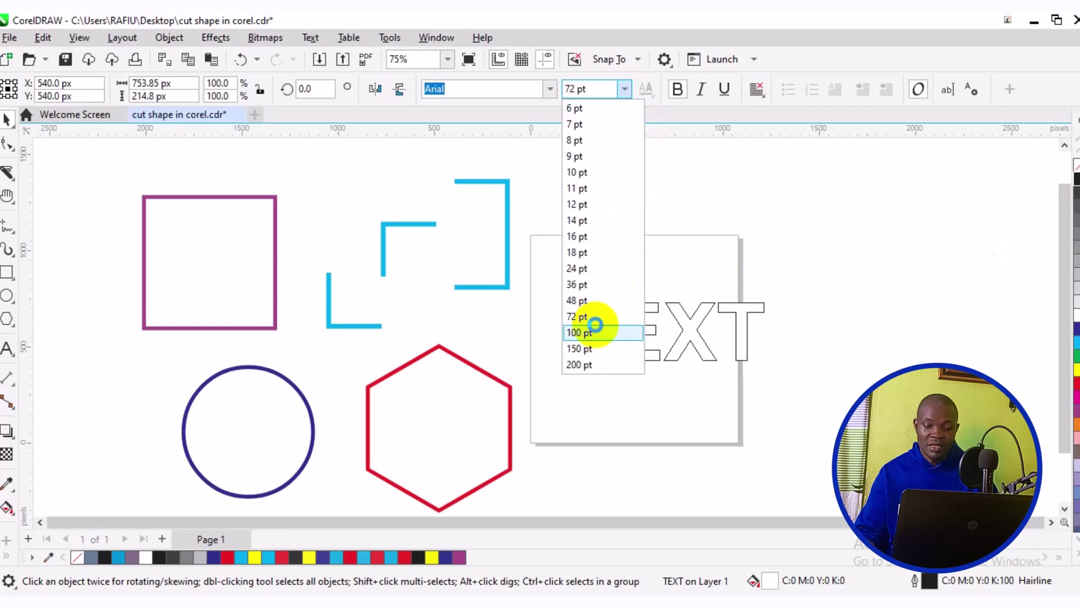
{"action": "left_click", "coordinate": [595, 331]}
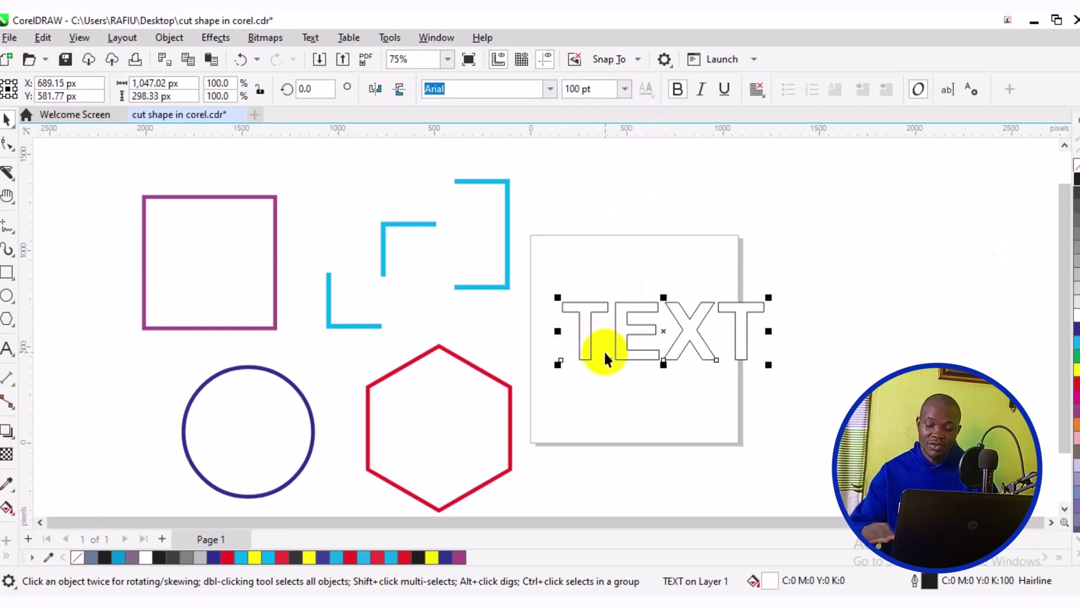
{"action": "key", "text": "p"}
{"action": "left_click", "coordinate": [618, 401]}
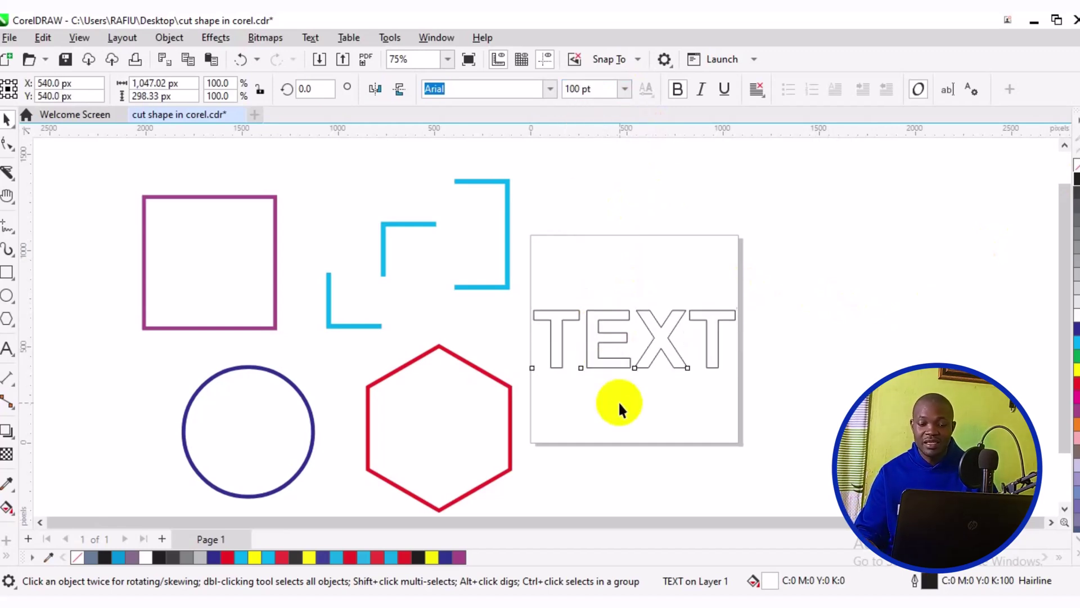
Duplicate the outlined TEXT, place the copy just above the page and colour its outline blue
{"action": "left_click", "coordinate": [617, 363]}
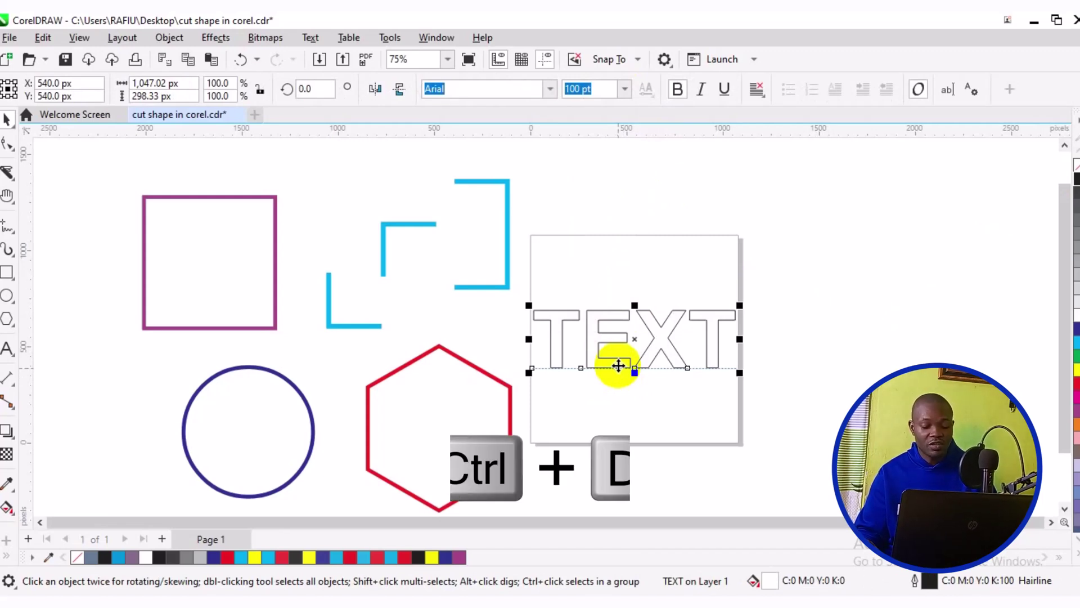
{"action": "key", "text": "ctrl+d"}
{"action": "left_click_drag", "start_coordinate": [642, 326], "coordinate": [628, 192]}
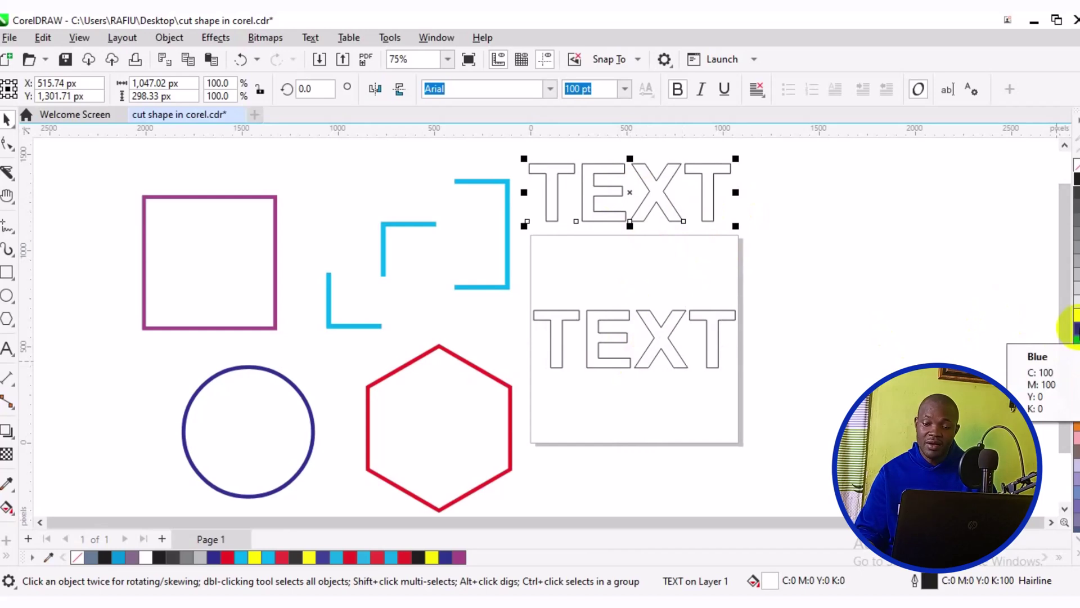
{"action": "right_click", "coordinate": [1072, 332]}
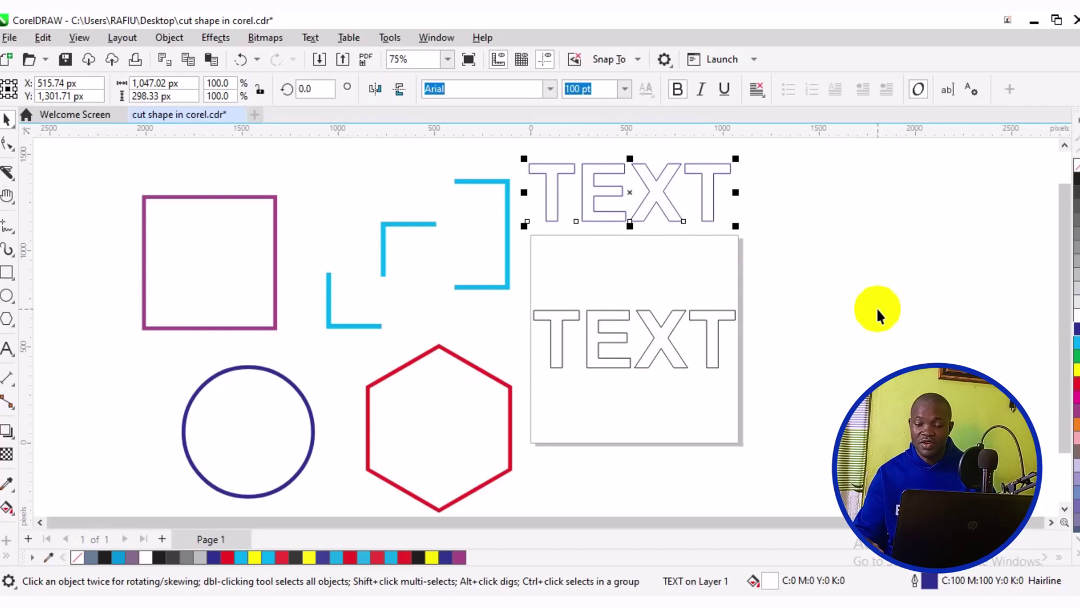
Set the copied text's outline to 10 px with round corners, placed behind the fill and scaling with the object
{"action": "left_click", "coordinate": [915, 582]}
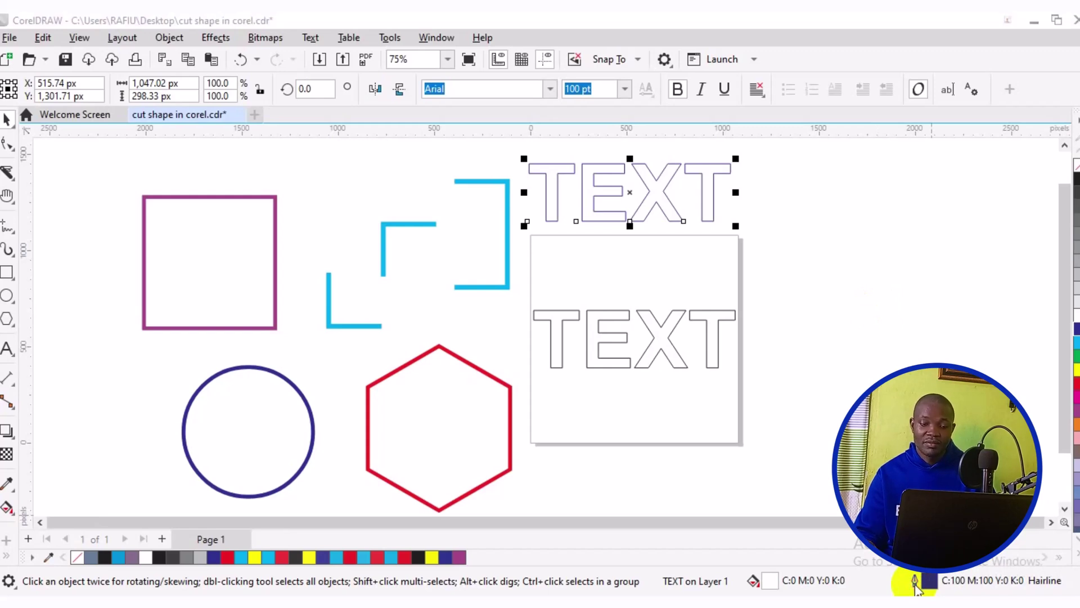
{"action": "left_click_drag", "start_coordinate": [528, 137], "coordinate": [363, 170]}
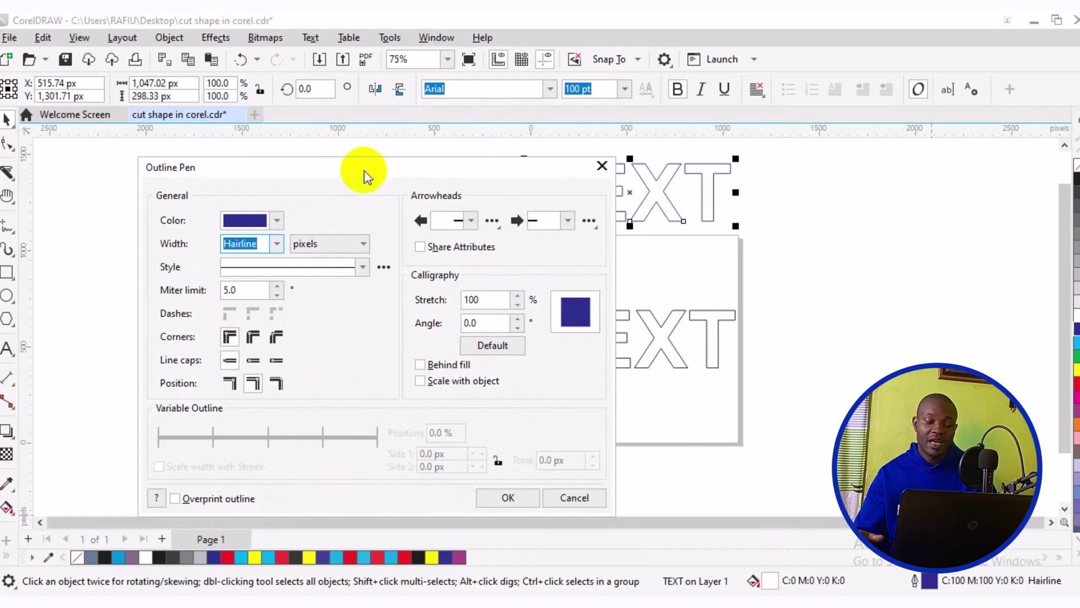
{"action": "left_click", "coordinate": [277, 247]}
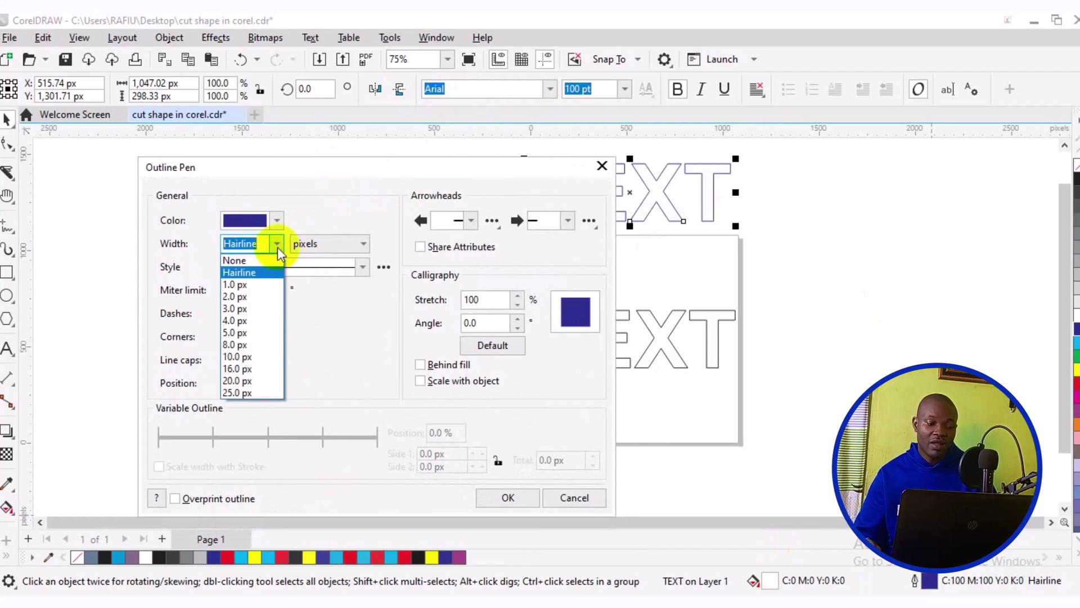
{"action": "left_click", "coordinate": [268, 354]}
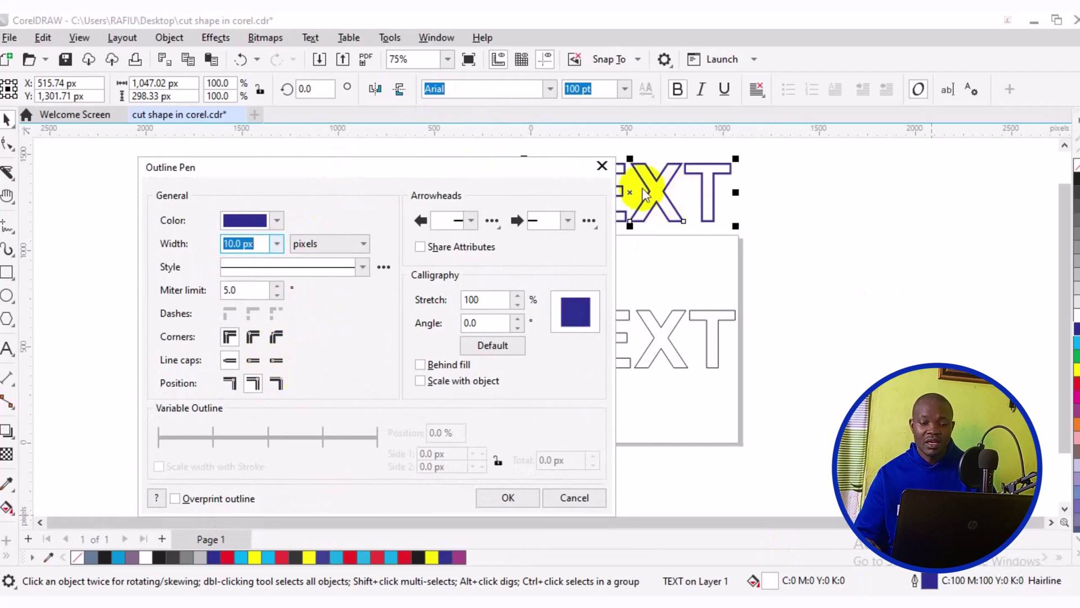
{"action": "left_click", "coordinate": [254, 338]}
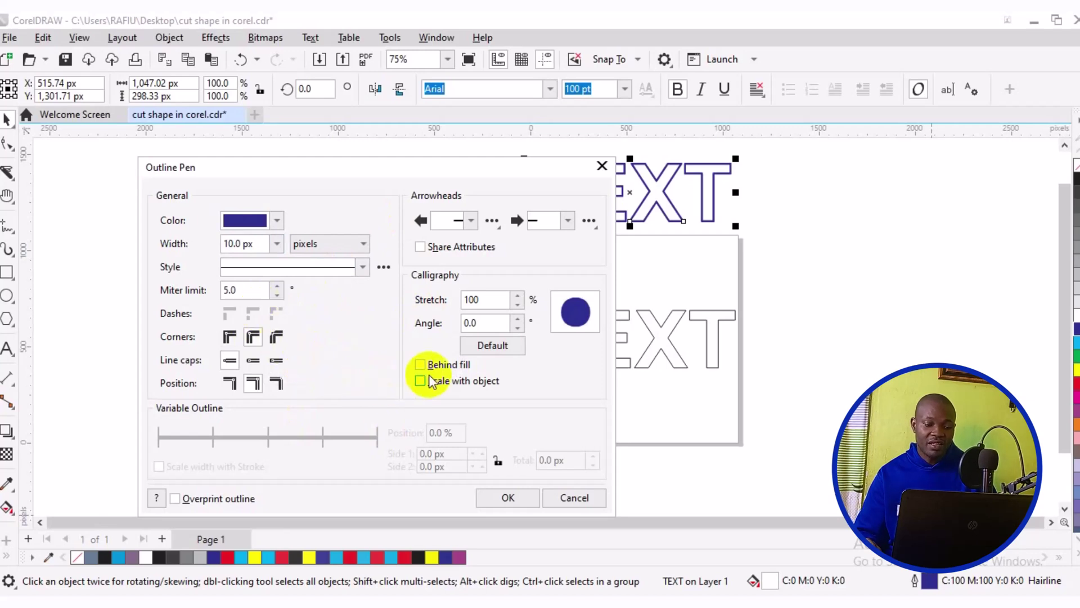
{"action": "left_click", "coordinate": [419, 367]}
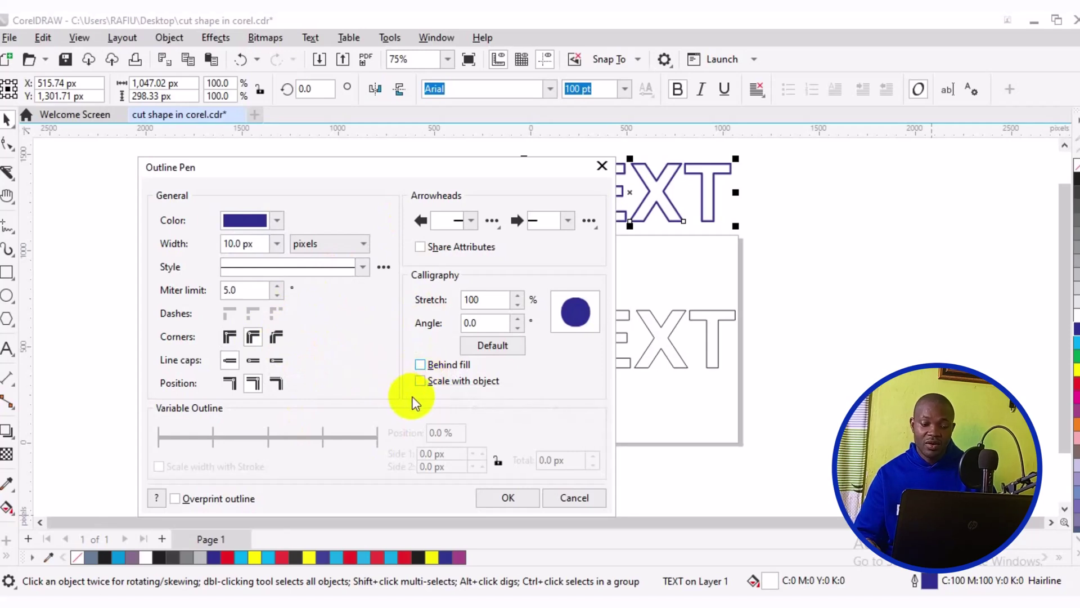
{"action": "left_click", "coordinate": [420, 383]}
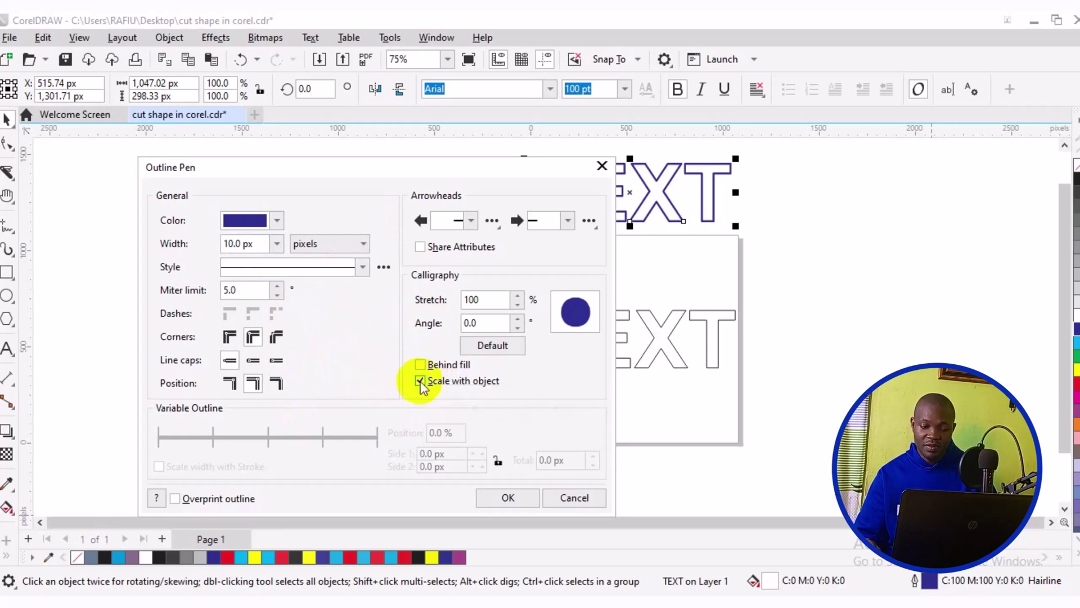
{"action": "left_click", "coordinate": [419, 364]}
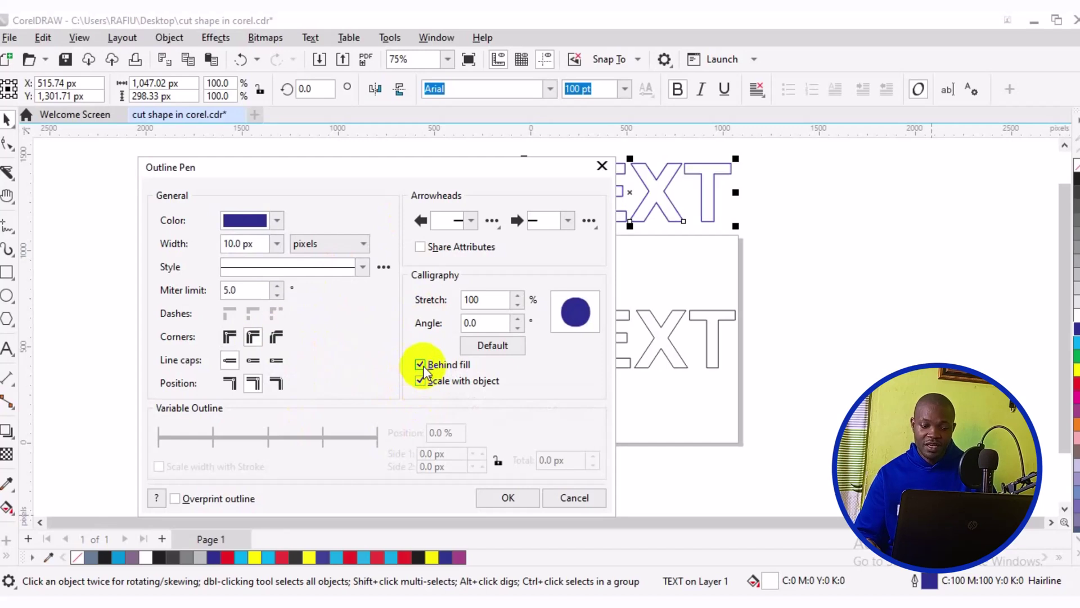
{"action": "left_click", "coordinate": [505, 501]}
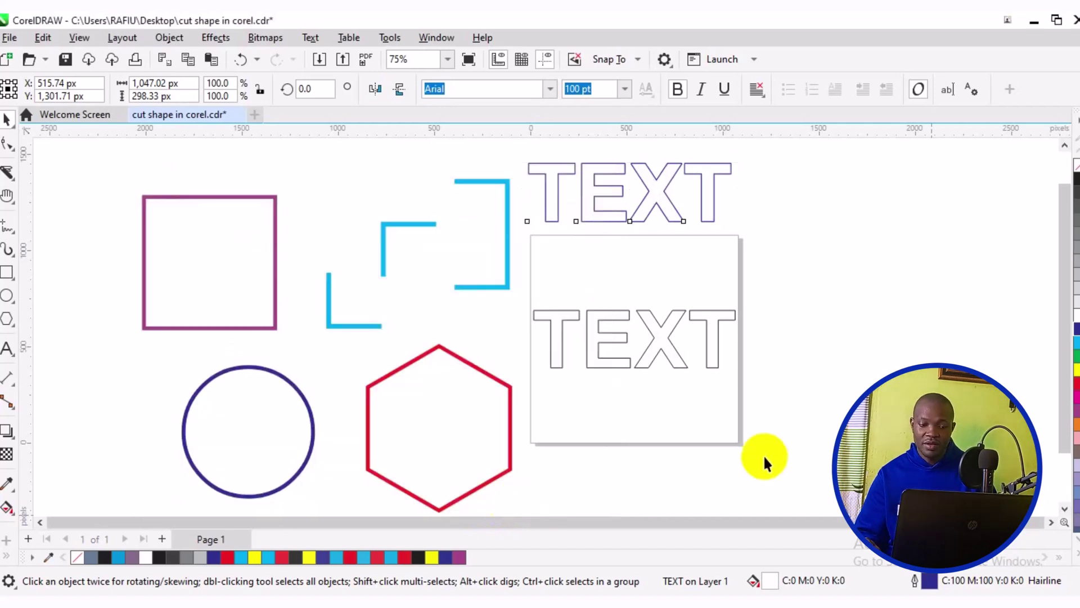
{"action": "left_click", "coordinate": [797, 433]}
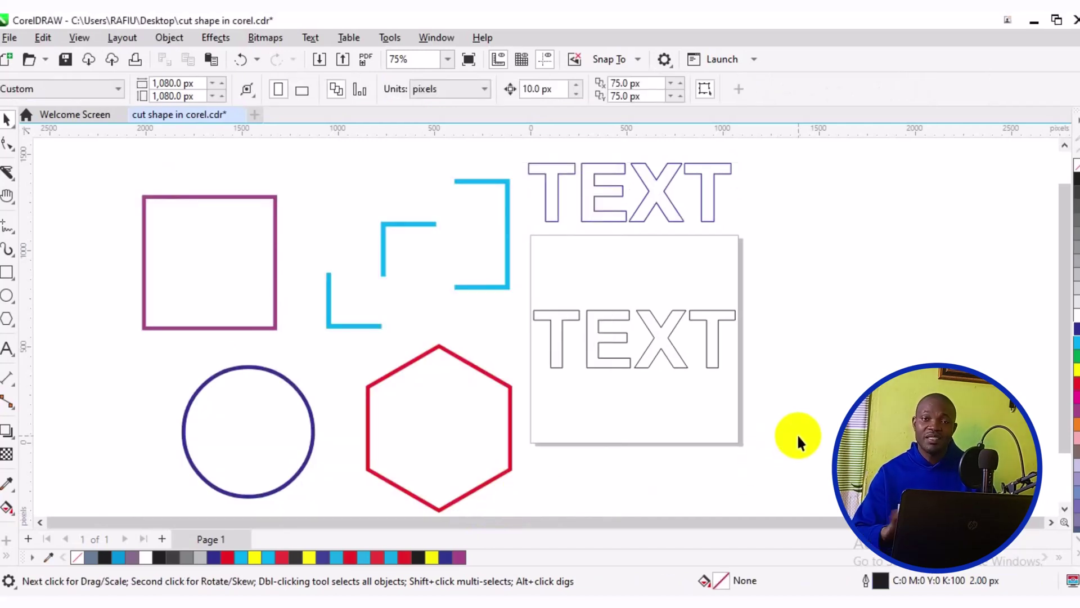